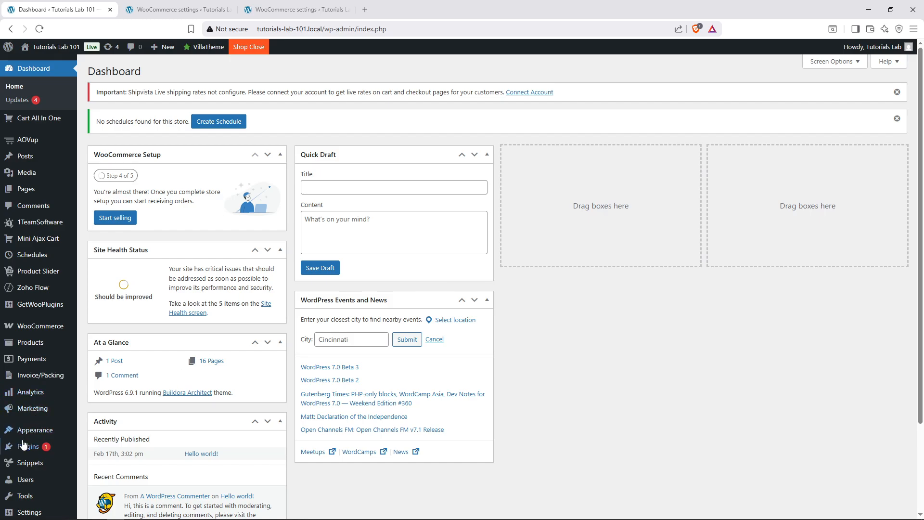
# Step: Search the WordPress plugin directory for "shipvista"
pyautogui.click(27, 446)
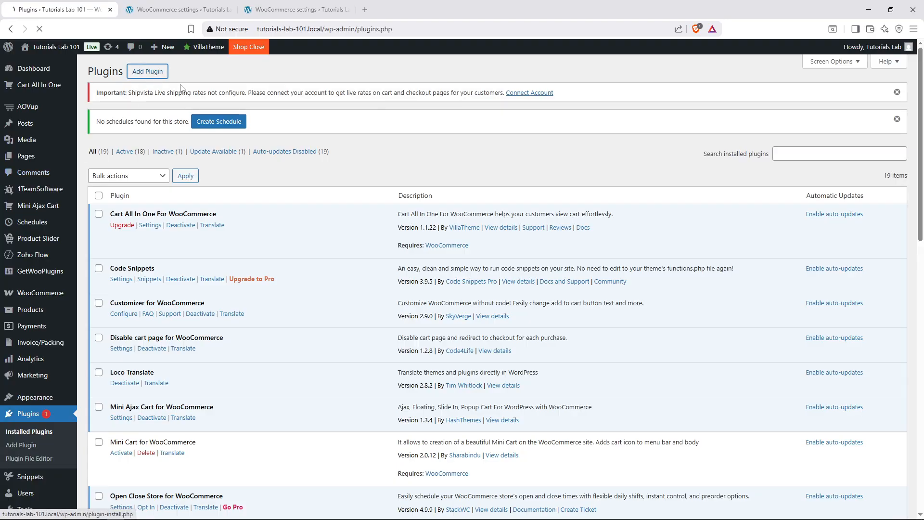
pyautogui.click(219, 121)
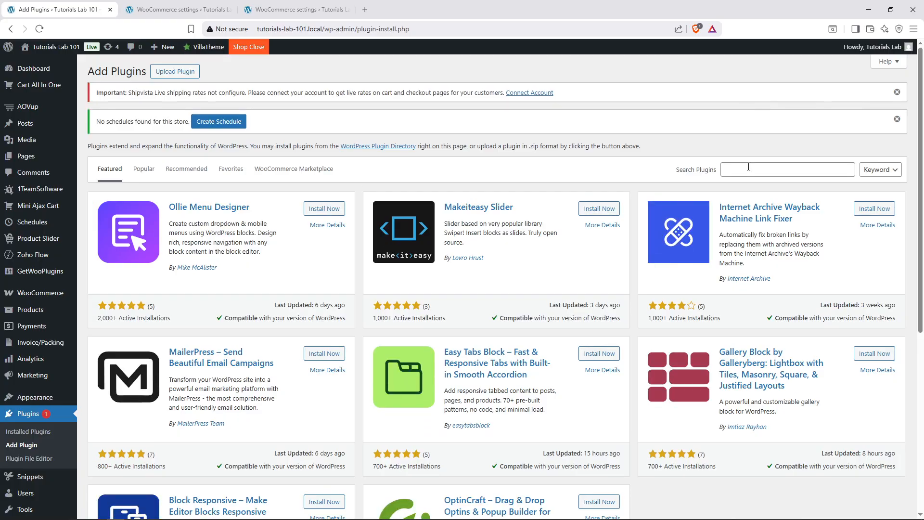
pyautogui.scroll(-1, 572, 210)
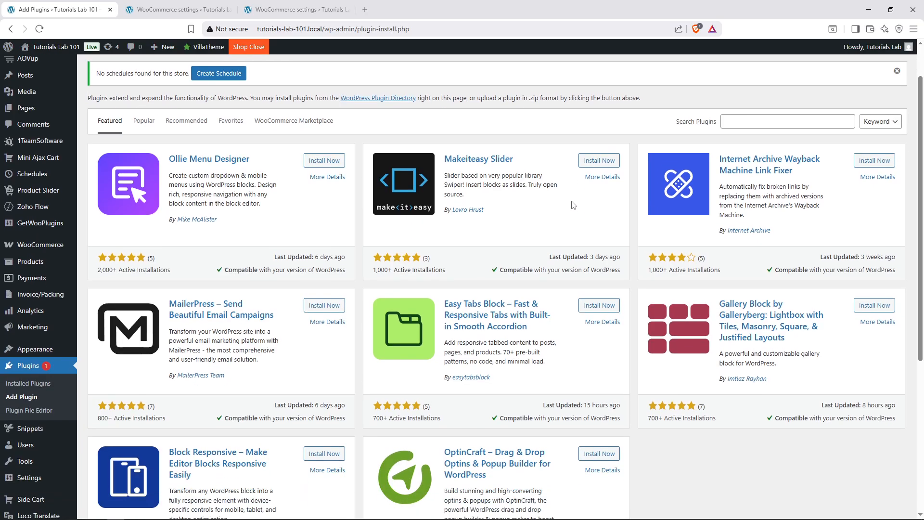
pyautogui.click(759, 126)
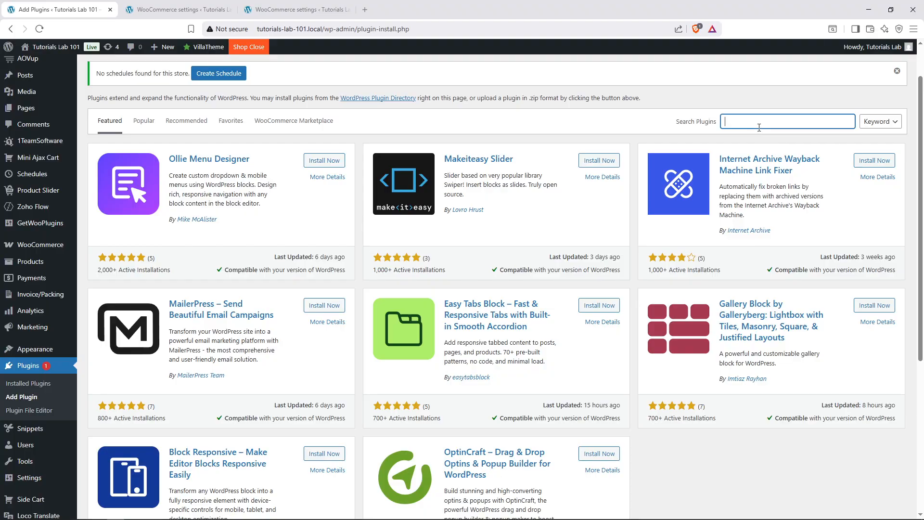
pyautogui.write('shipvista')
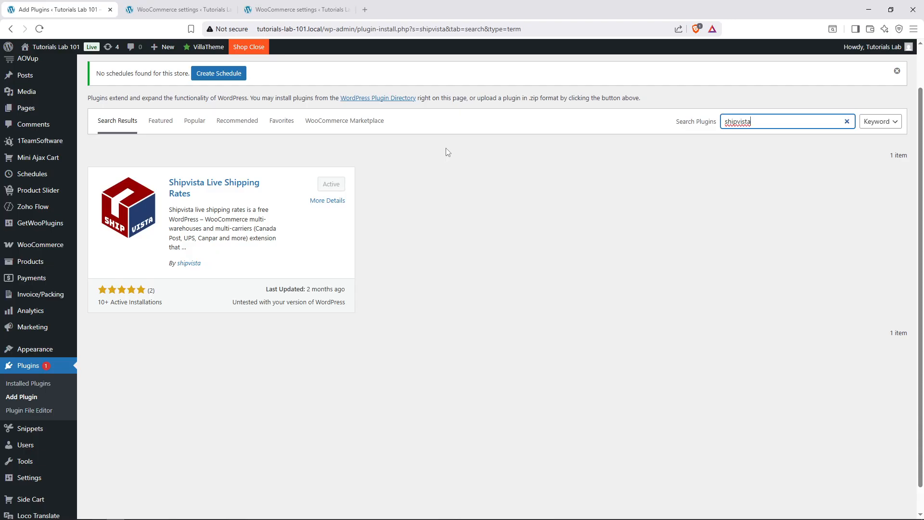
# Step: Review the description and main features in the Shipvista Live Shipping Rates plugin details, then close them
pyautogui.click(327, 201)
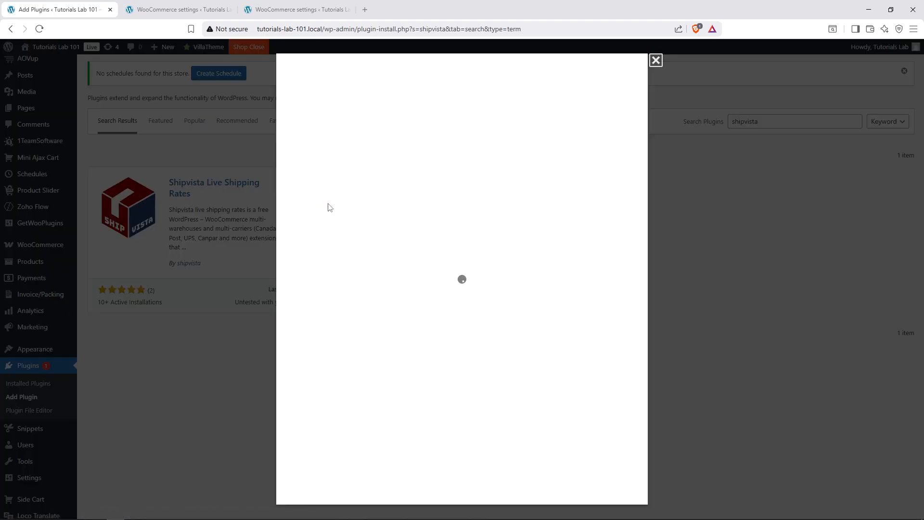
pyautogui.scroll(-6, 382, 264)
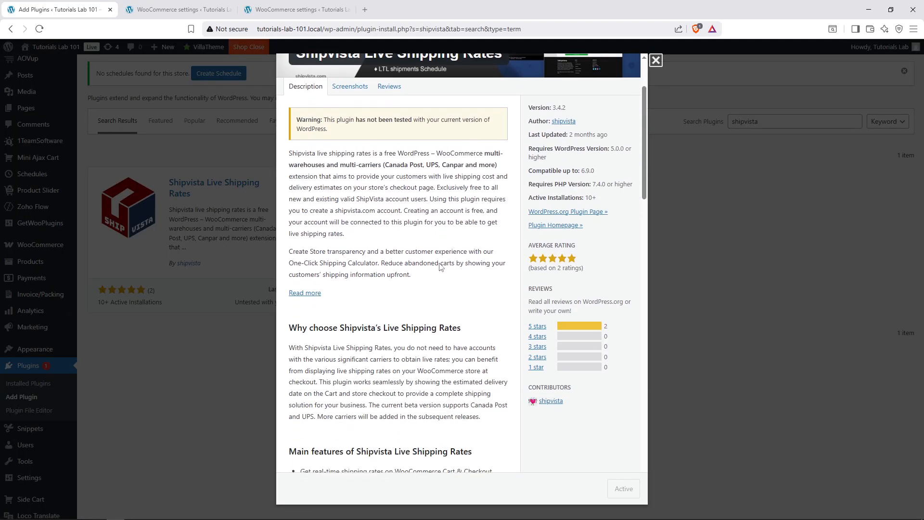
pyautogui.scroll(-1, 439, 263)
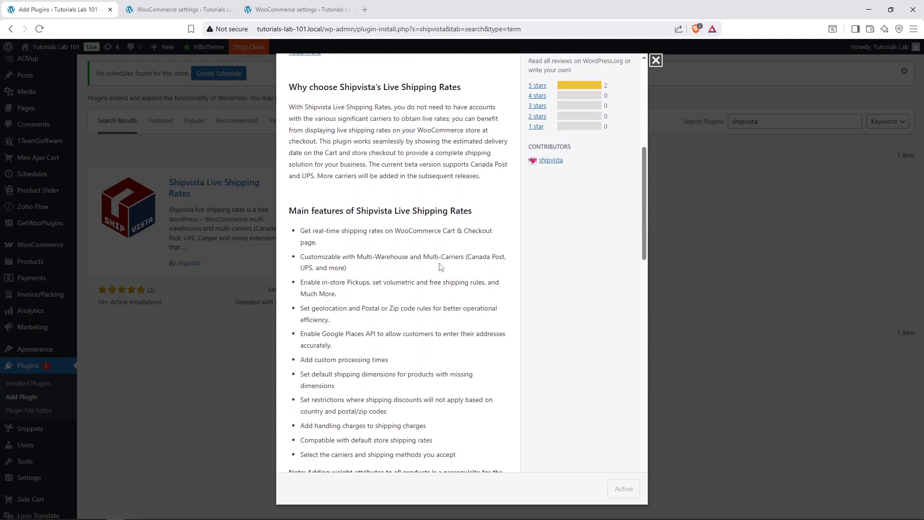
pyautogui.scroll(-3, 441, 266)
pyautogui.scroll(3, 440, 266)
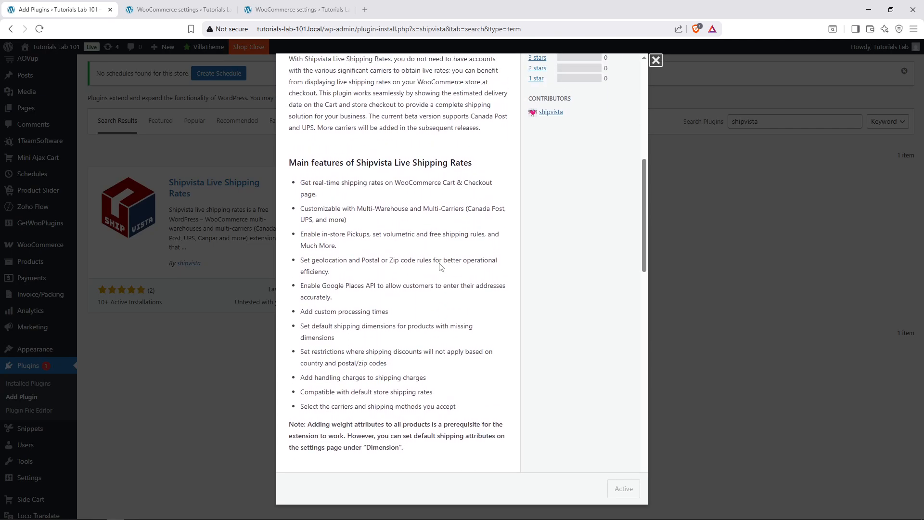
pyautogui.scroll(5, 440, 266)
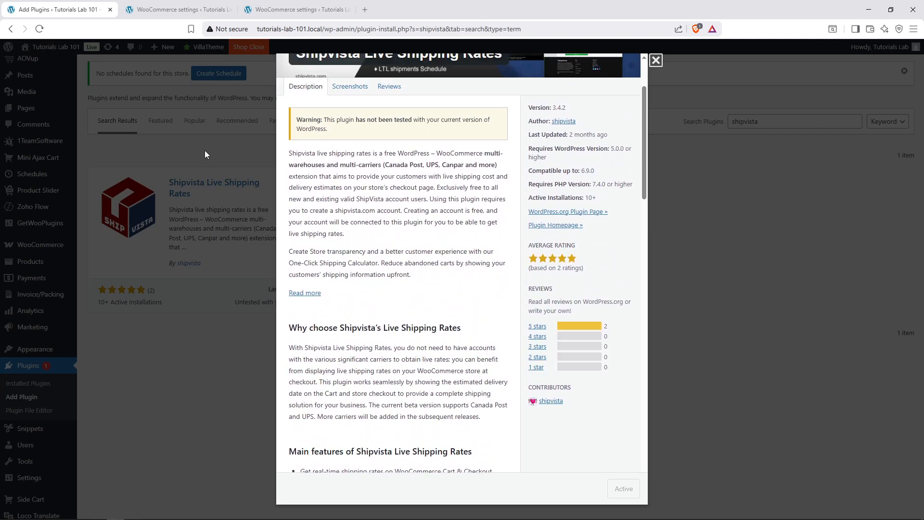
pyautogui.click(212, 150)
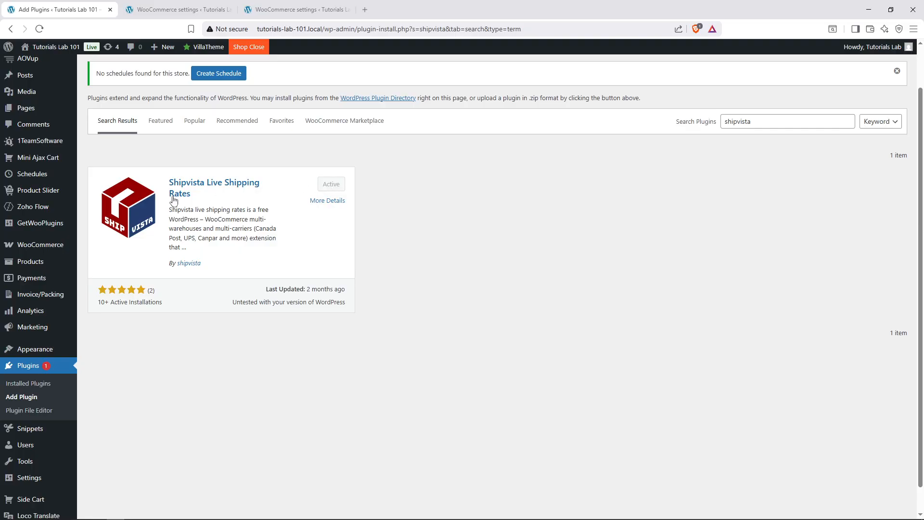
# Step: Open the Shipvista live shipping rates section in WooCommerce's shipping settings and switch to its account-linking page
pyautogui.click(27, 246)
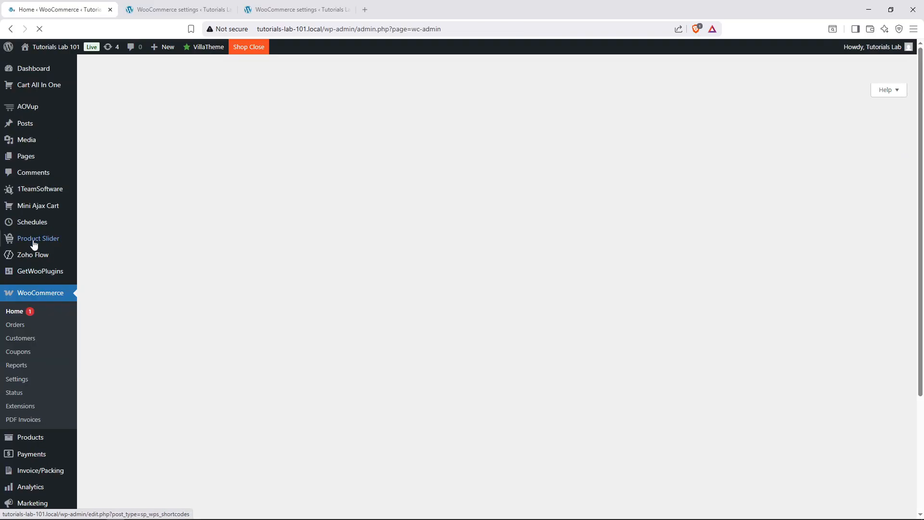
pyautogui.click(24, 382)
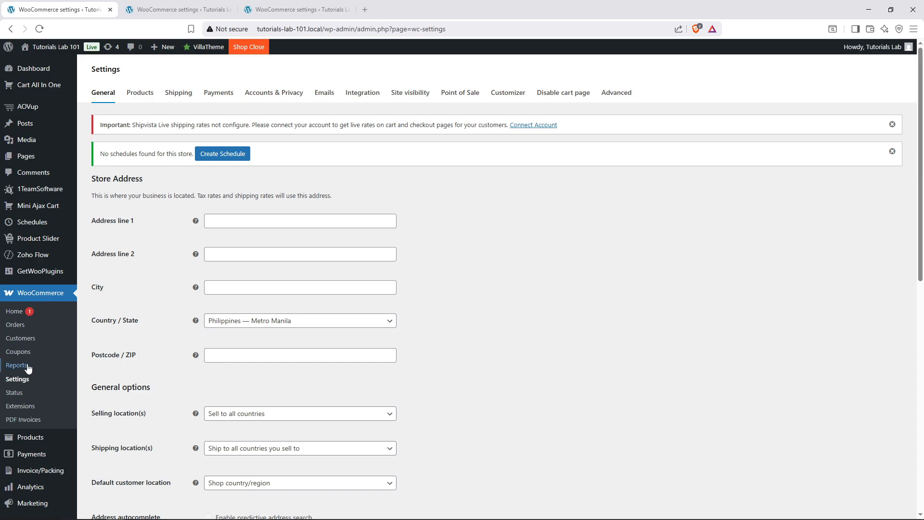
pyautogui.click(184, 98)
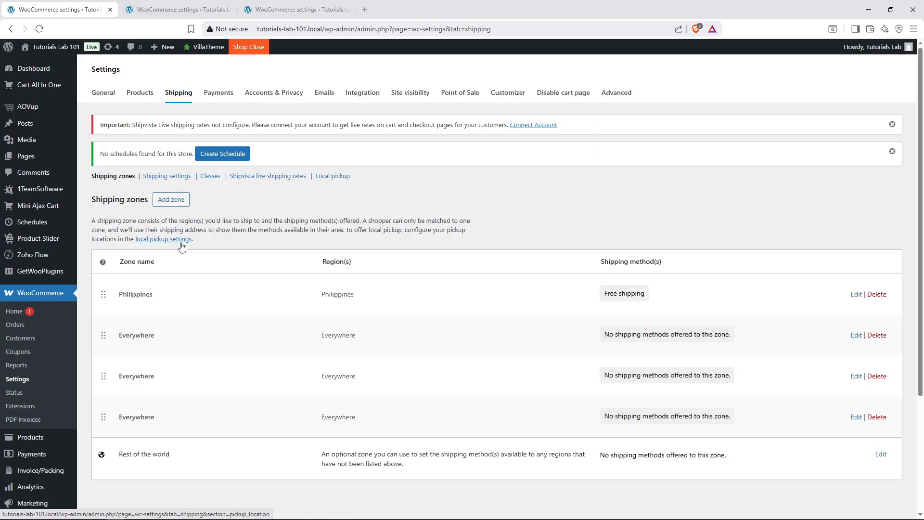
pyautogui.click(264, 181)
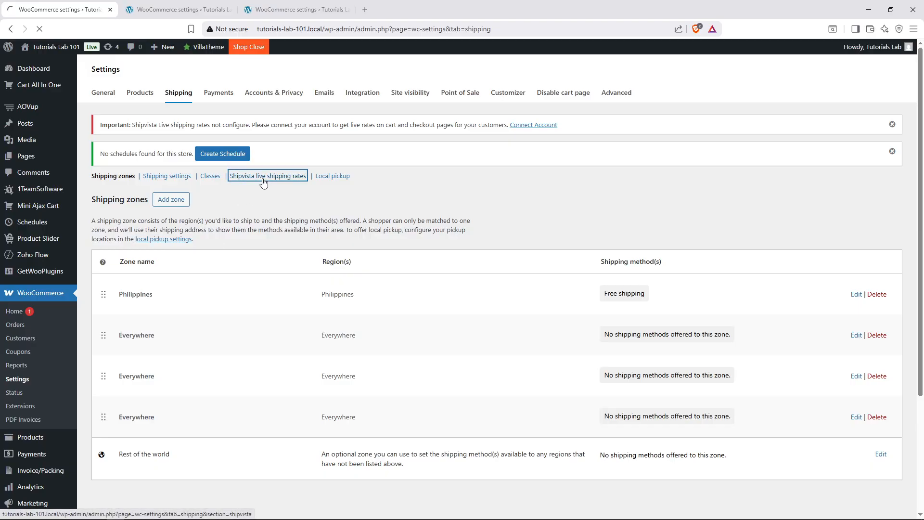
pyautogui.hotkey('ctrl', 'Tab')
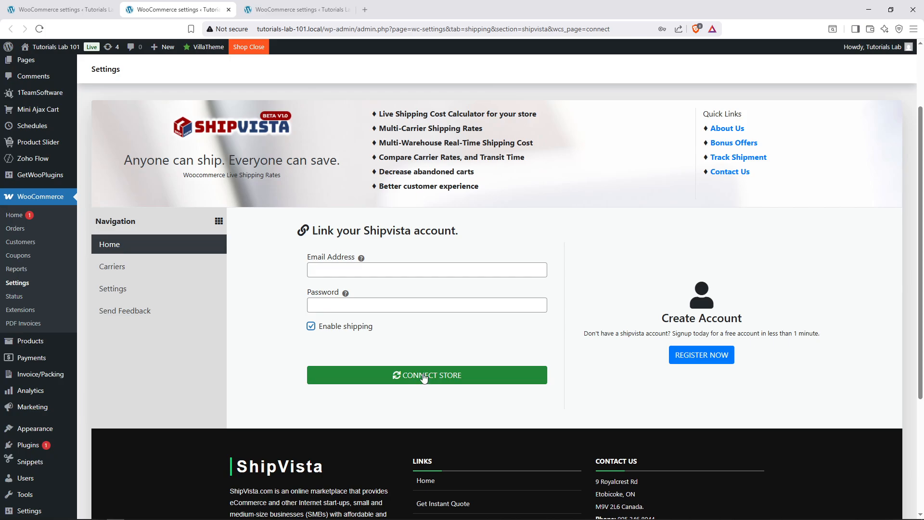
# Step: View Shipvista's Carriers page, then examine the Basic settings for fallback rate, shipping margin and free shipping
pyautogui.click(120, 270)
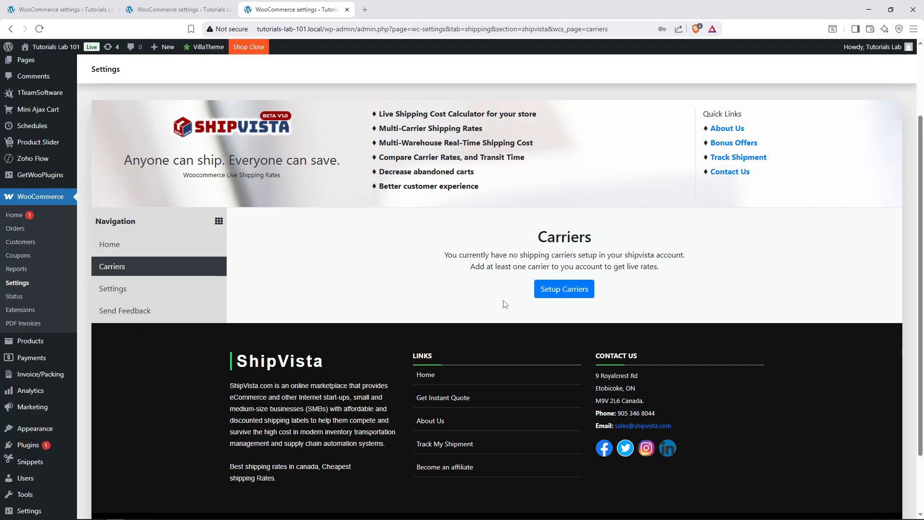
pyautogui.click(149, 289)
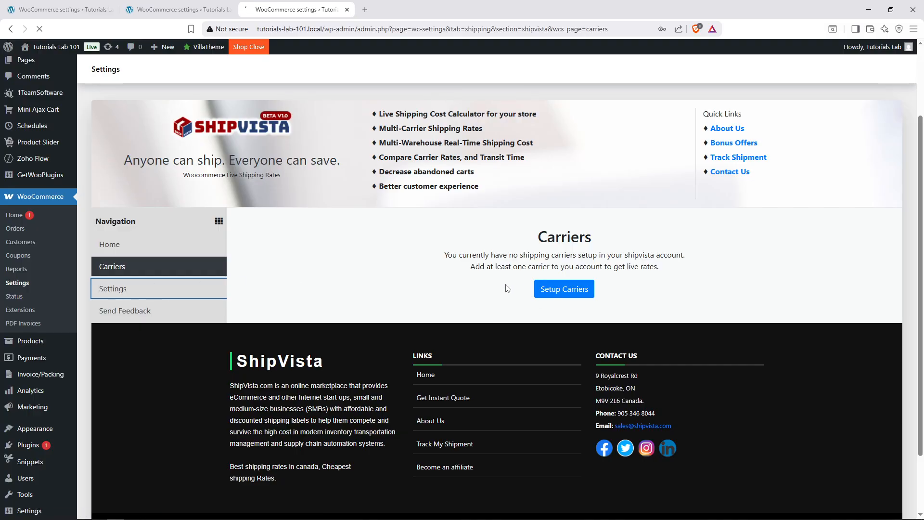
pyautogui.scroll(-1, 506, 288)
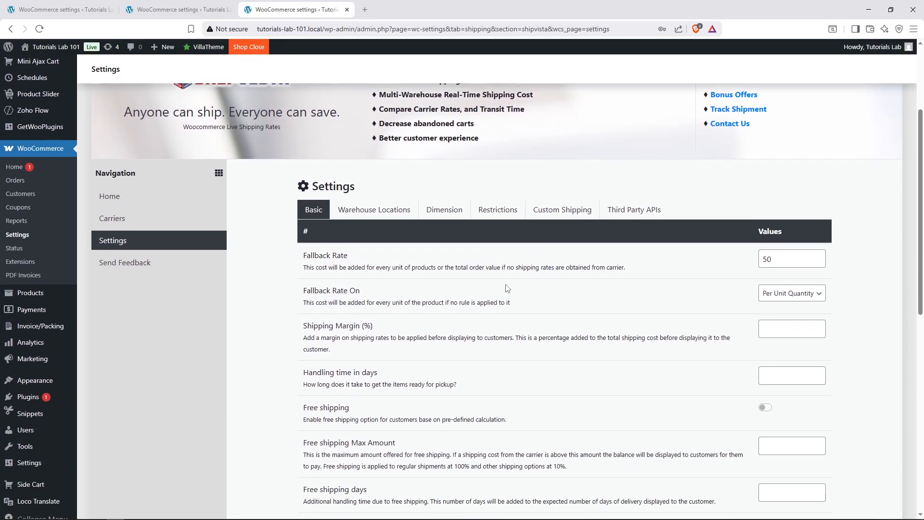
pyautogui.scroll(-1, 507, 288)
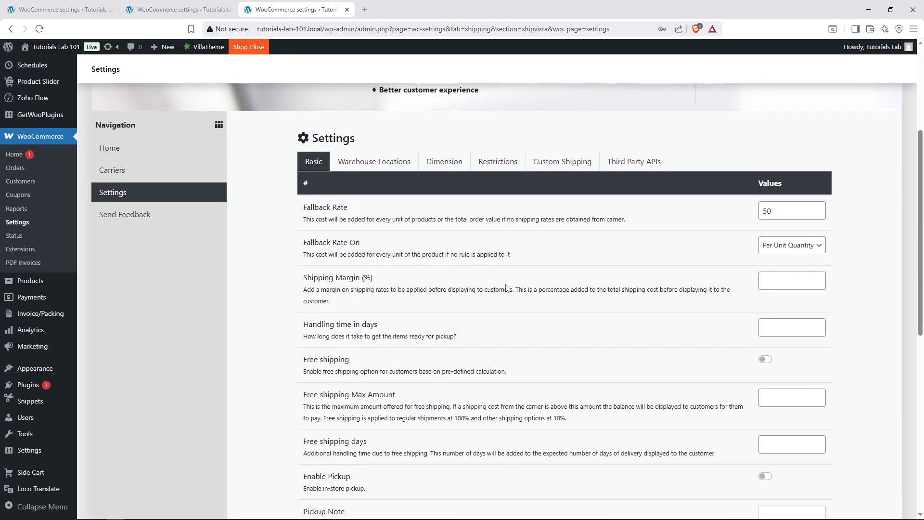
# Step: Examine the Warehouse Locations settings and the default ship-from location in Shipvista
pyautogui.click(375, 163)
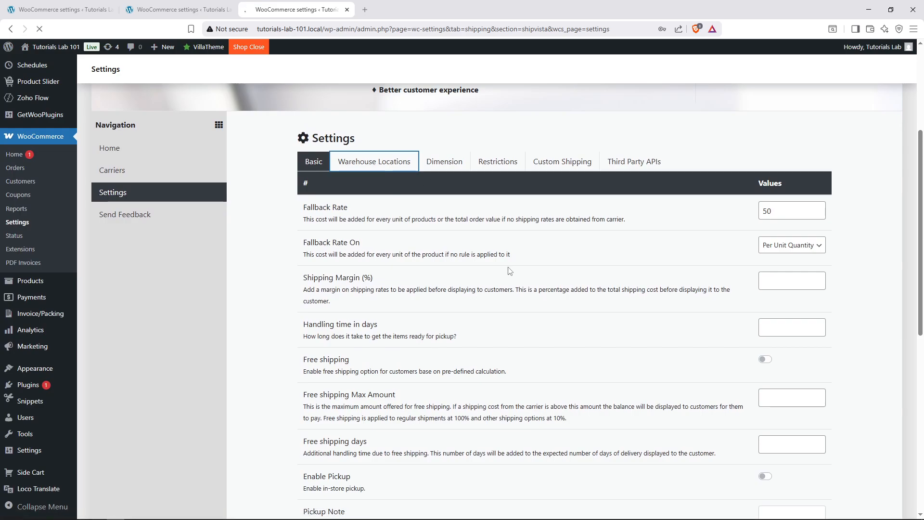
pyautogui.scroll(-1, 515, 281)
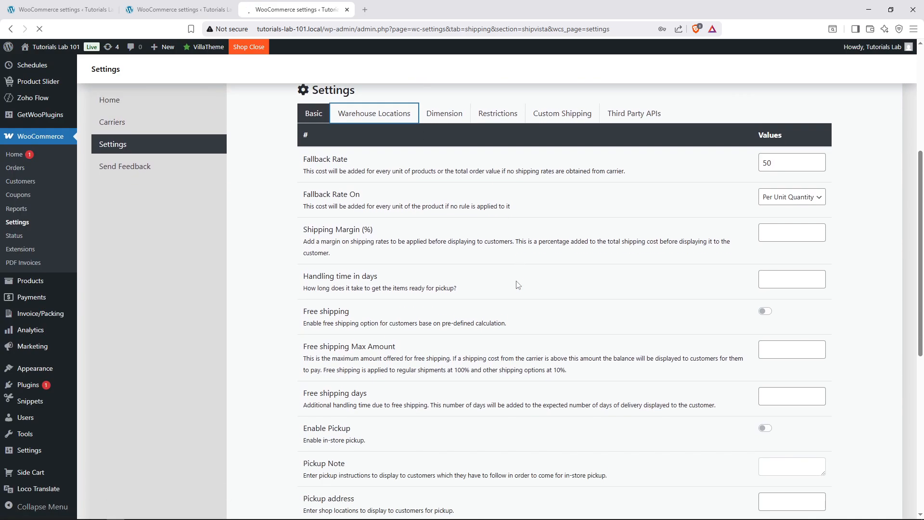
pyautogui.scroll(-3, 518, 284)
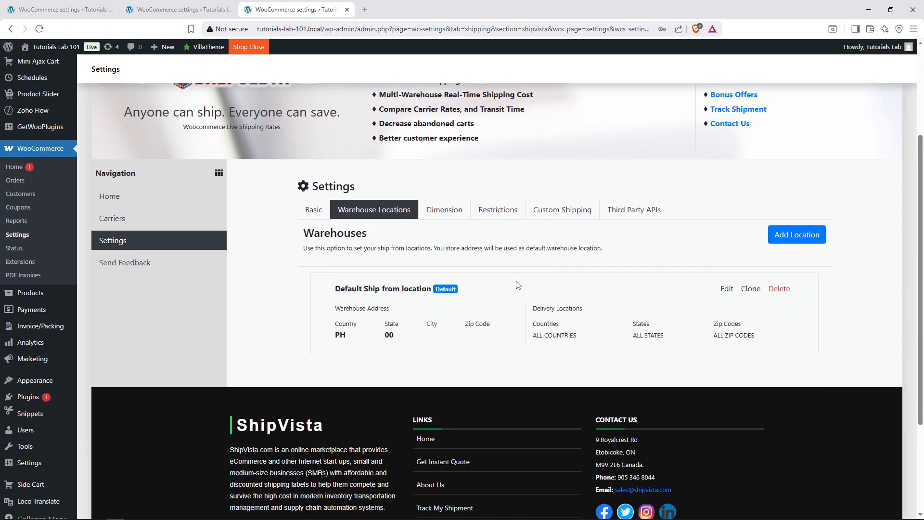
pyautogui.scroll(2, 517, 284)
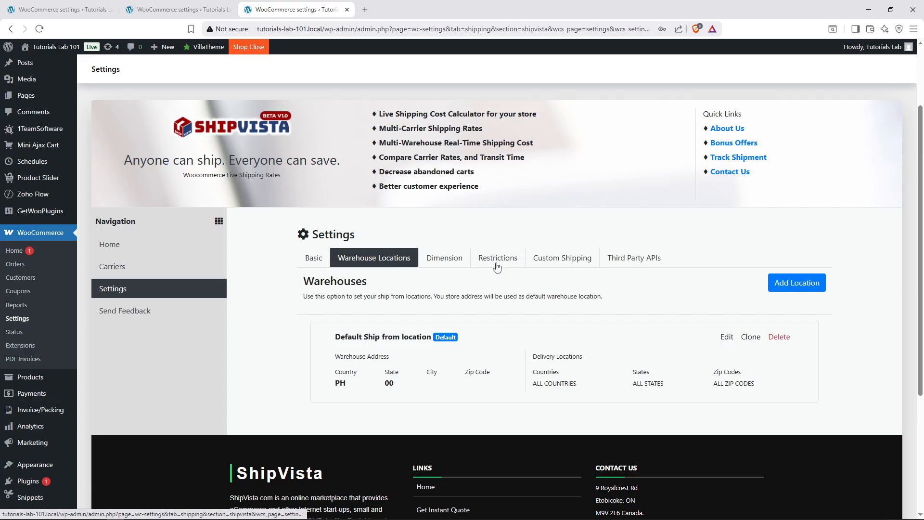
# Step: Examine Shipvista's Dimension settings for the default shipping length, width, height, weight and units
pyautogui.click(440, 260)
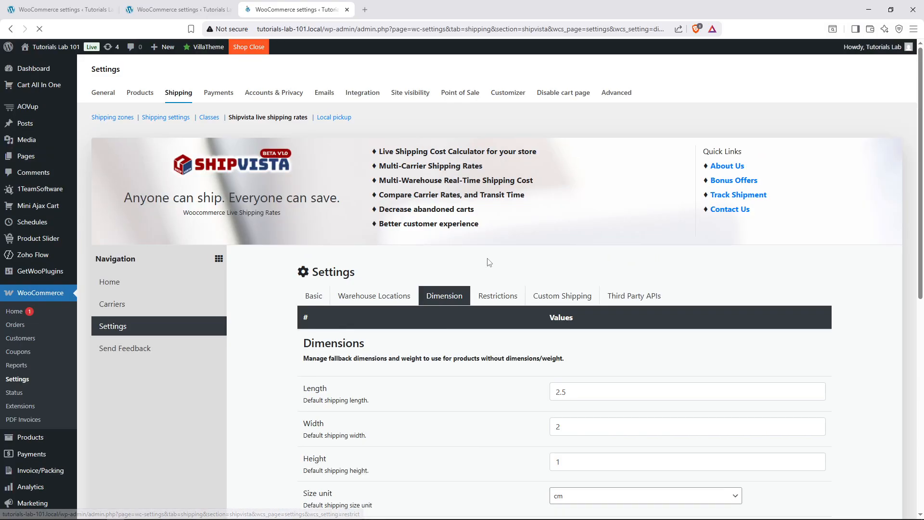
pyautogui.scroll(-3, 496, 284)
pyautogui.scroll(-2, 499, 288)
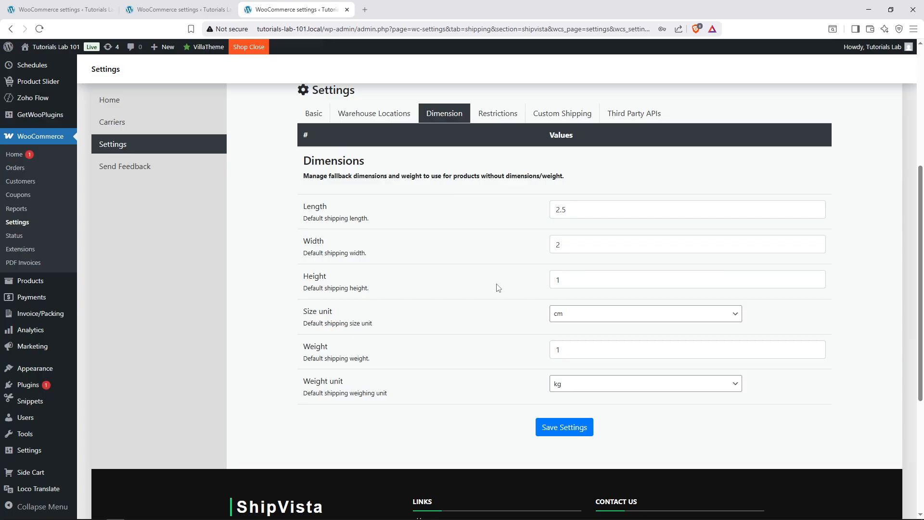
pyautogui.scroll(4, 498, 288)
pyautogui.scroll(-2, 498, 288)
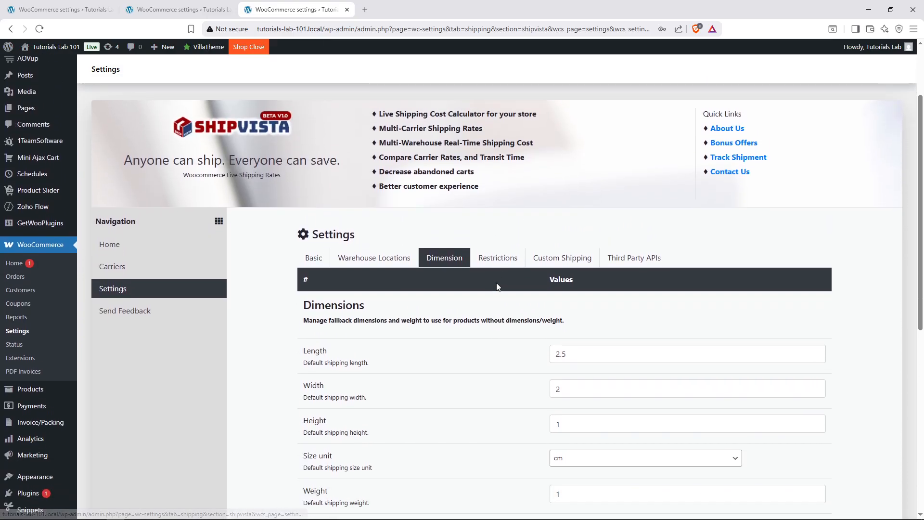